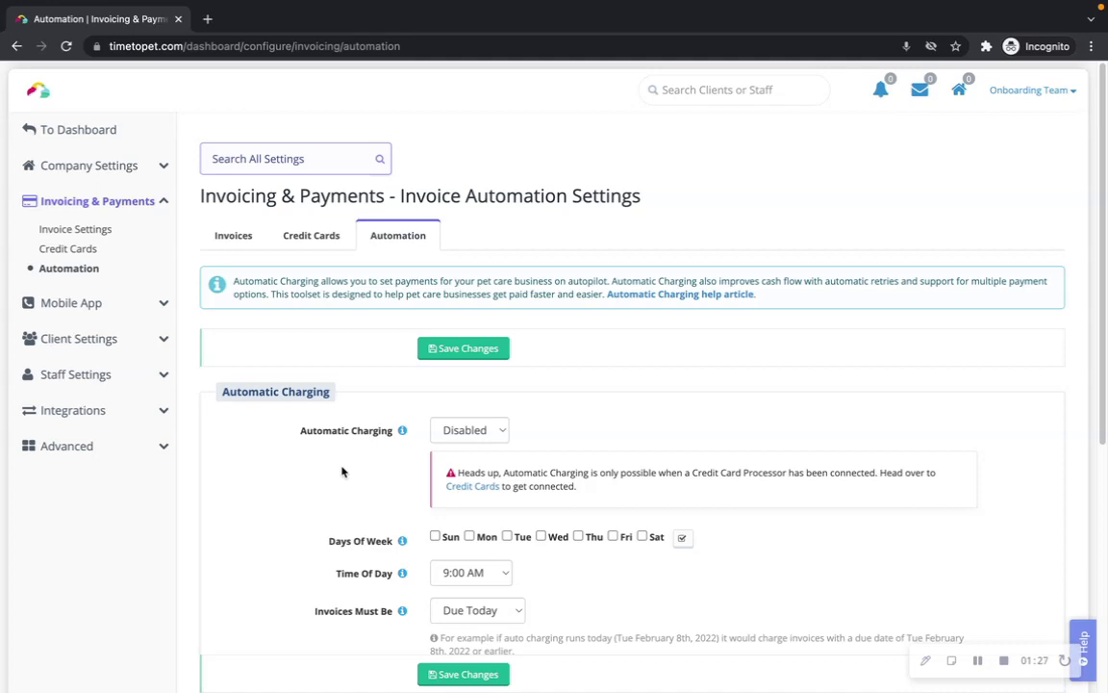
{"action": "left_click", "coordinate": [497, 425]}
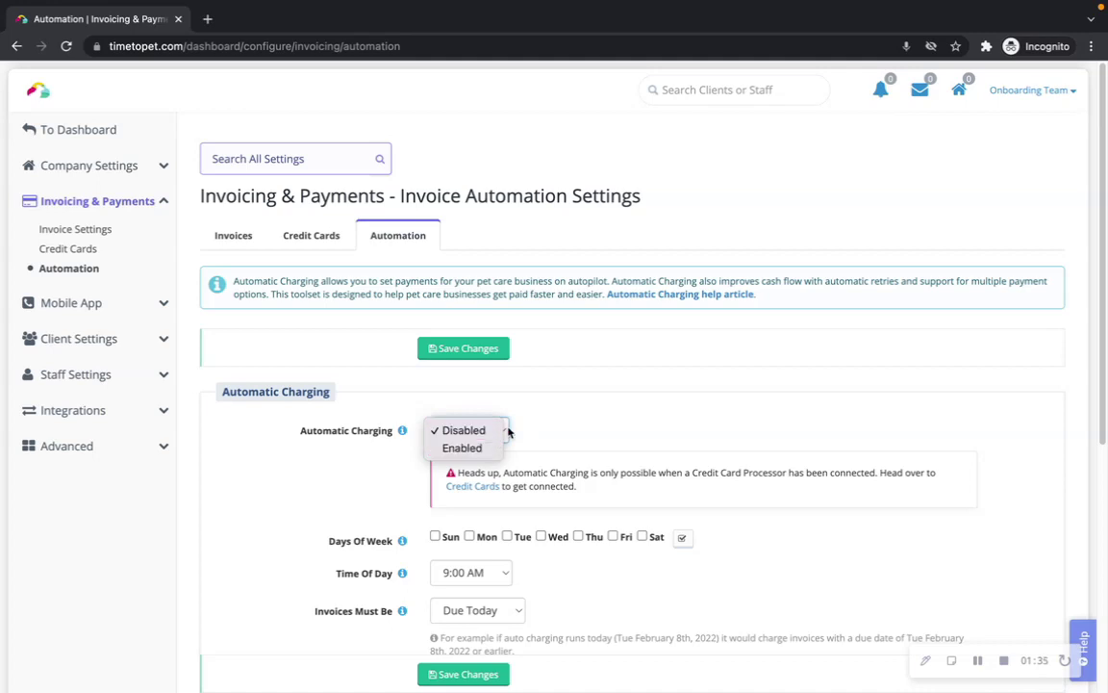
{"action": "left_click", "coordinate": [425, 460]}
{"action": "scroll", "coordinate": [424, 460], "scroll_direction": "down", "scroll_amount": 2}
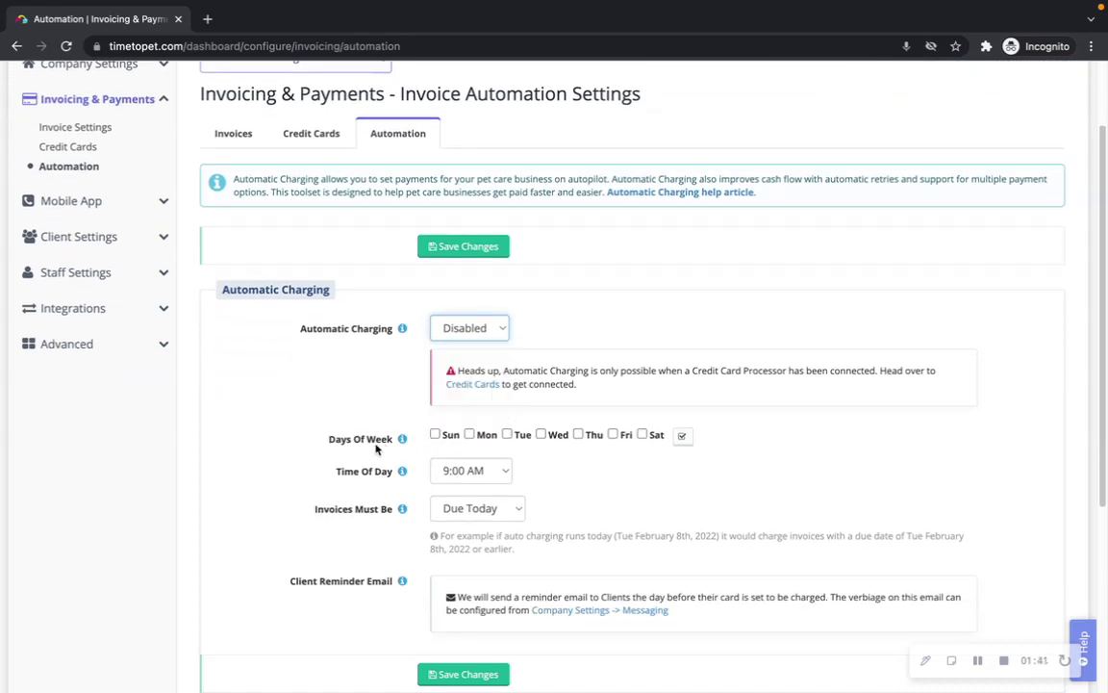
{"action": "left_click", "coordinate": [682, 438]}
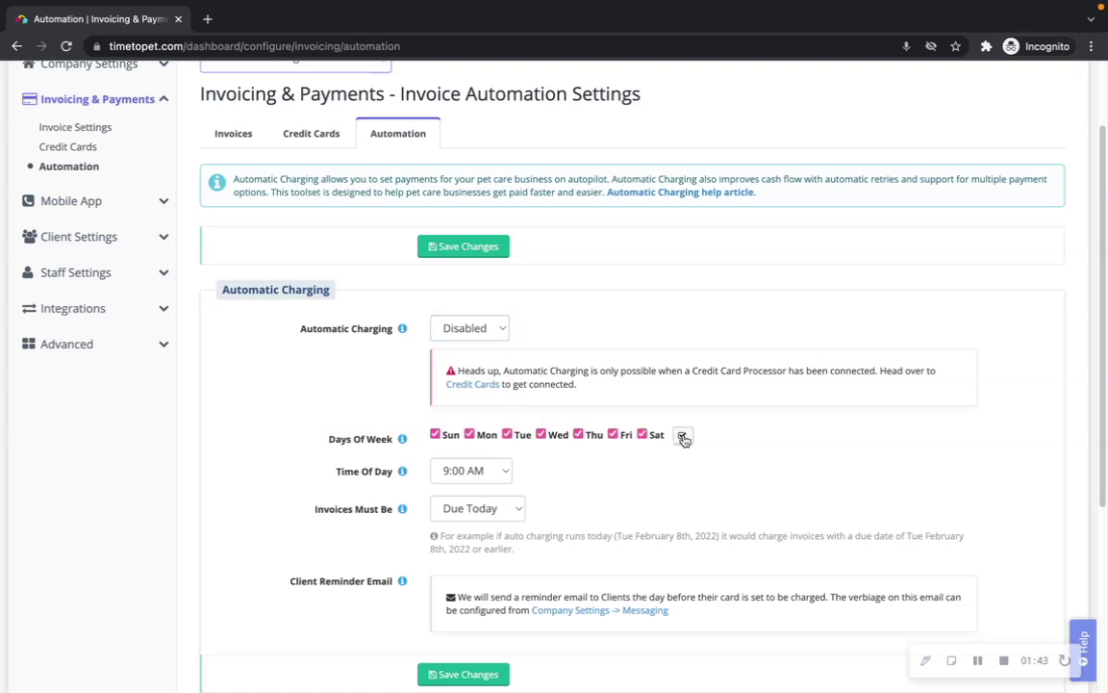
{"action": "left_click", "coordinate": [682, 437]}
{"action": "scroll", "coordinate": [674, 433], "scroll_direction": "down", "scroll_amount": 2}
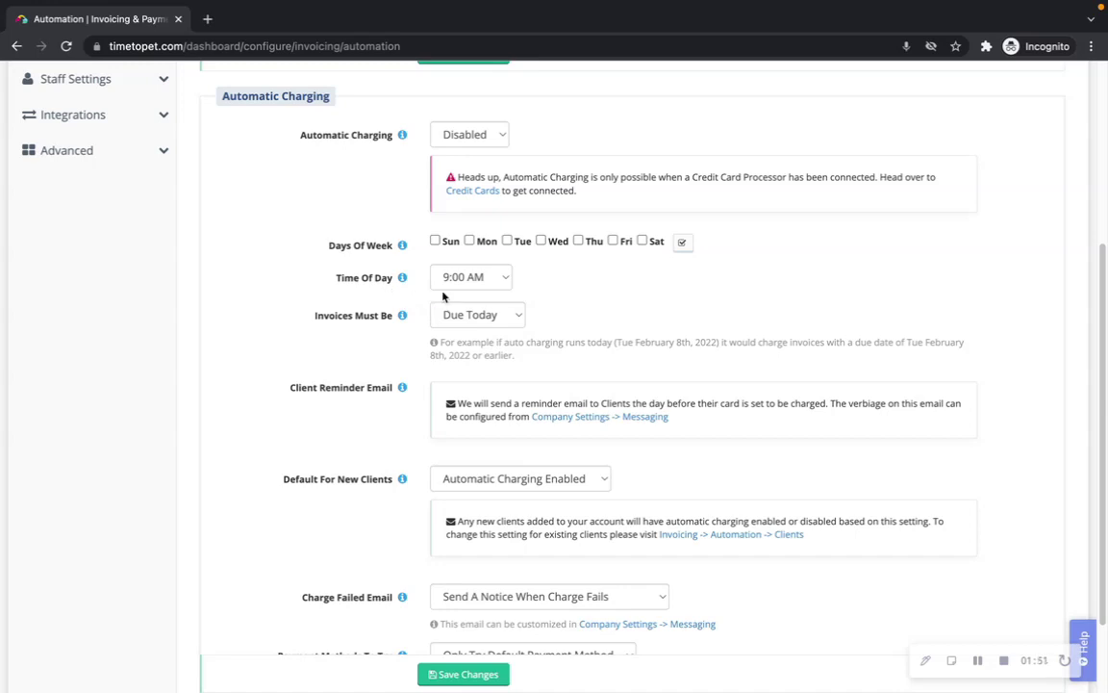
{"action": "left_click", "coordinate": [490, 279]}
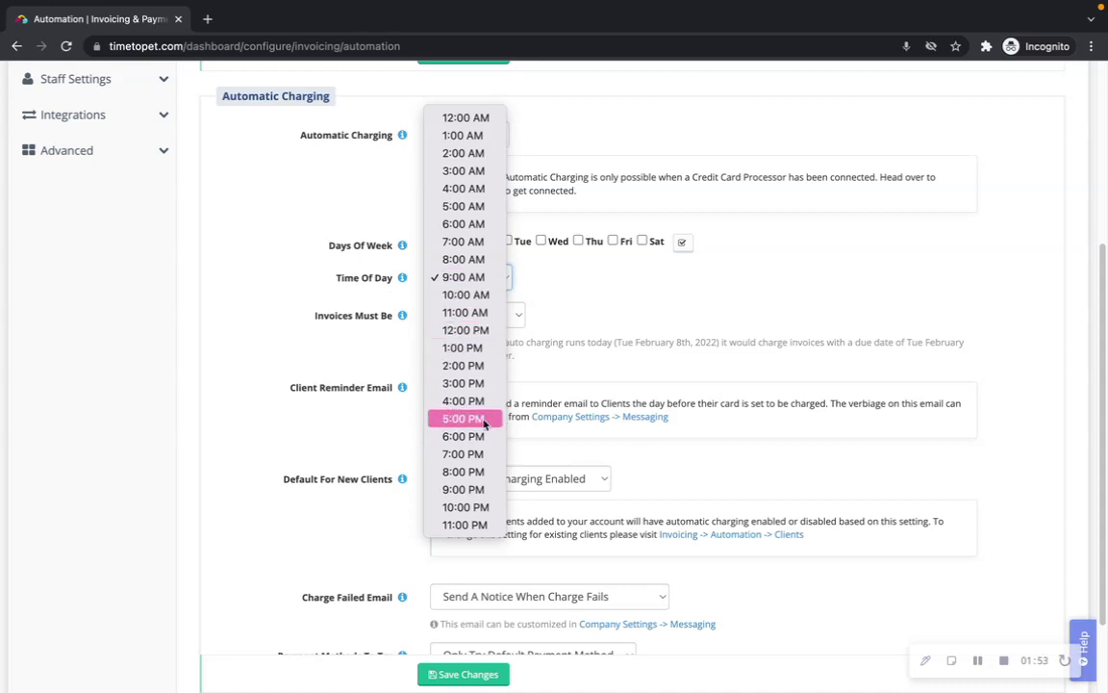
{"action": "left_click", "coordinate": [382, 306]}
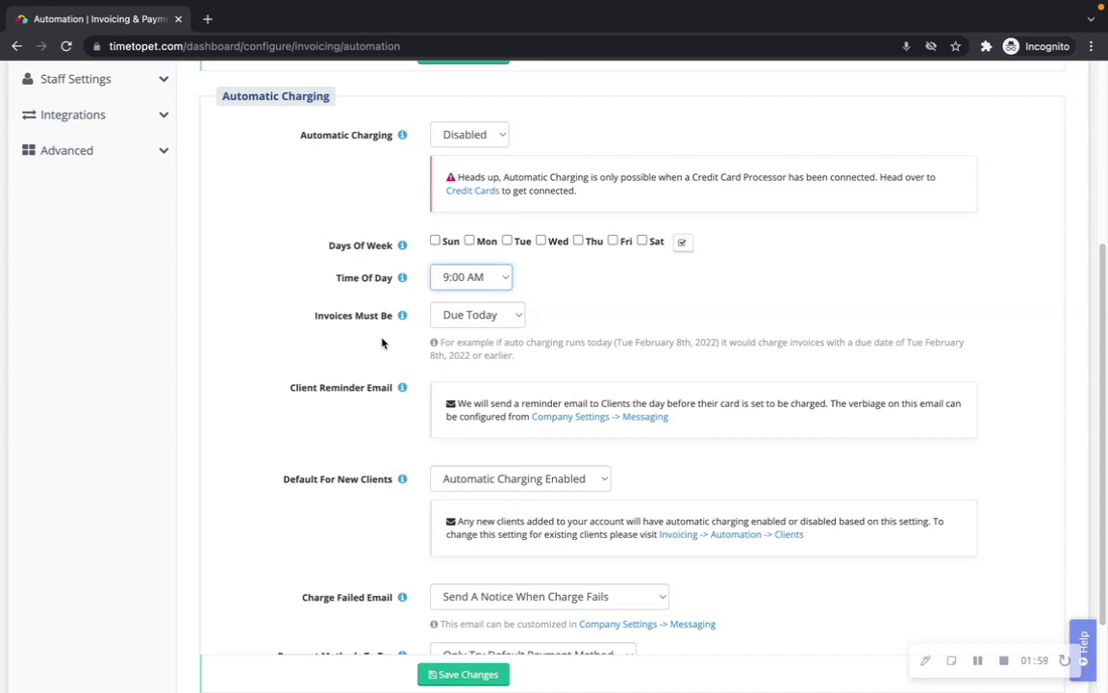
{"action": "left_click", "coordinate": [499, 318]}
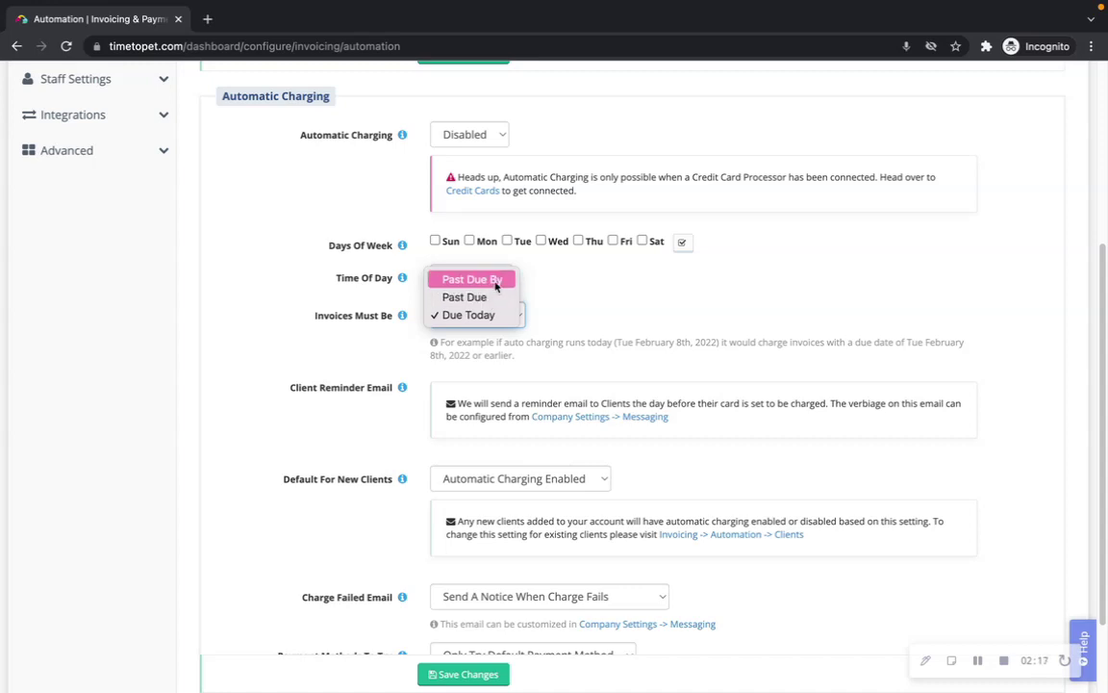
{"action": "key", "text": "Escape"}
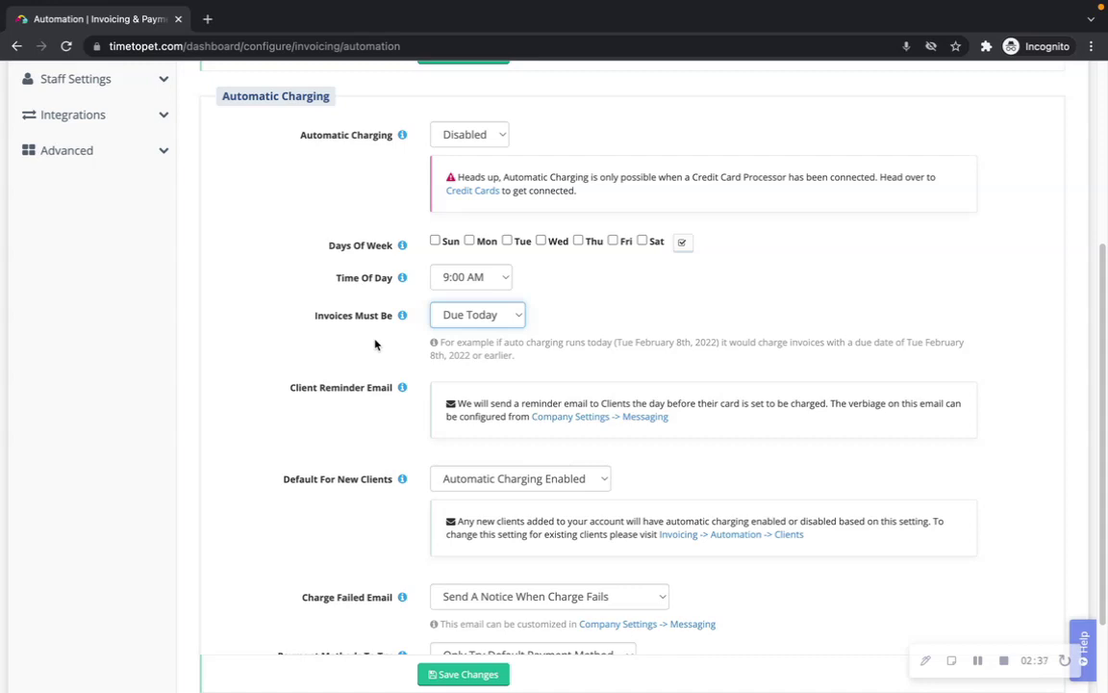
{"action": "scroll", "coordinate": [375, 345], "scroll_direction": "down", "scroll_amount": 2}
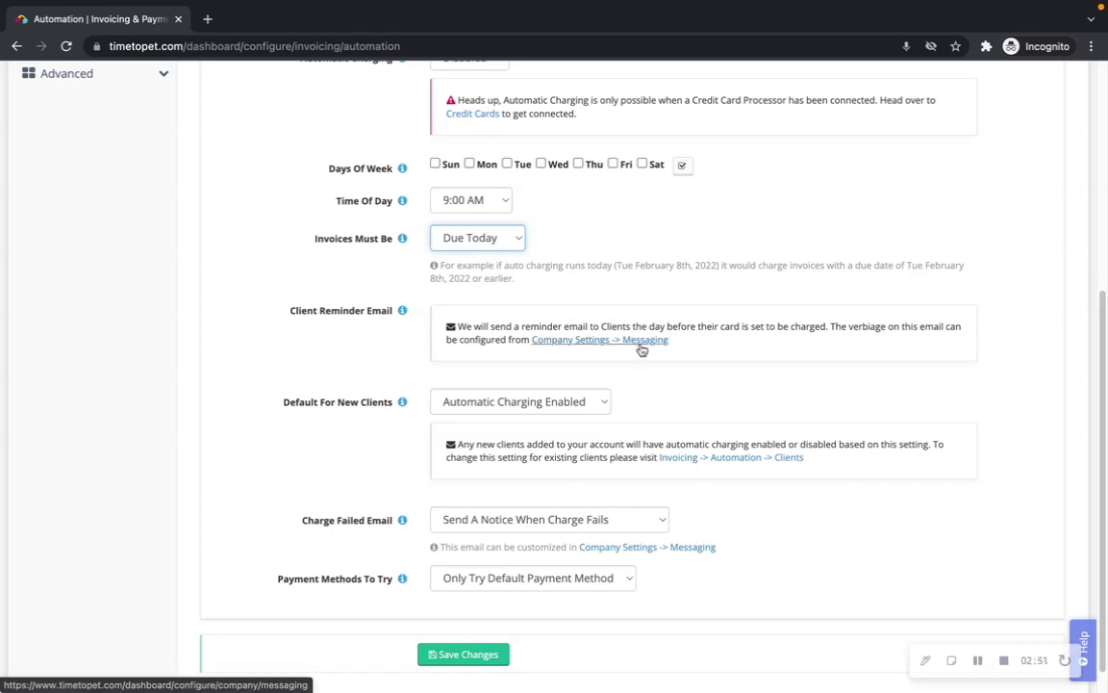
{"action": "scroll", "coordinate": [433, 351], "scroll_direction": "down", "scroll_amount": 1}
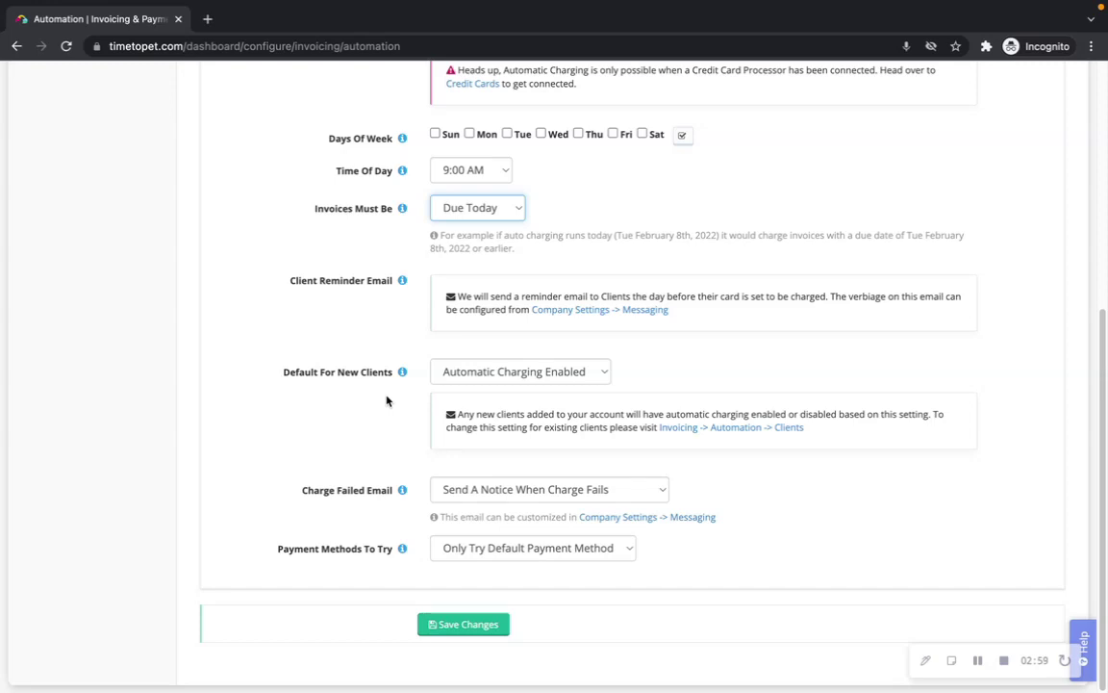
{"action": "left_click", "coordinate": [508, 375]}
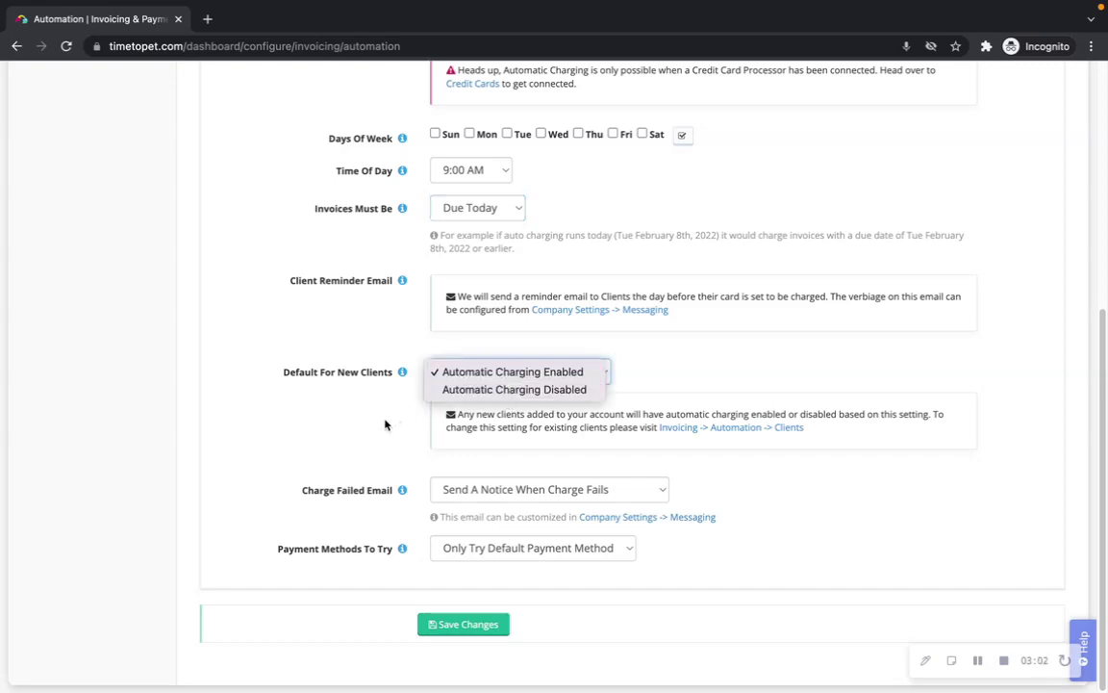
{"action": "left_click", "coordinate": [348, 384]}
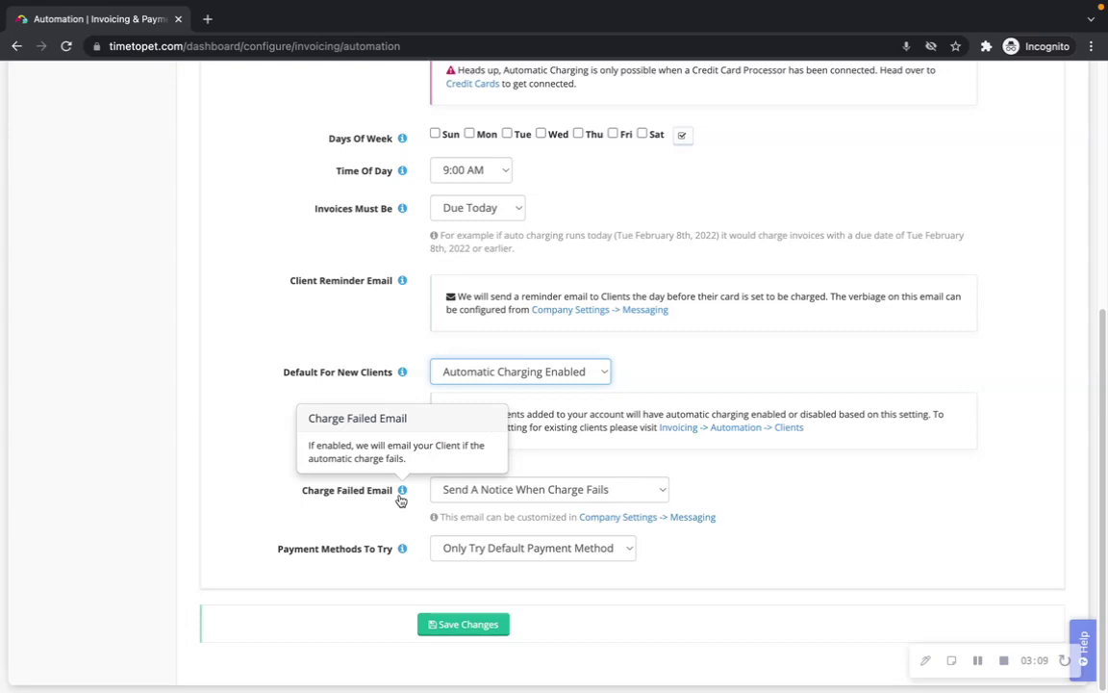
{"action": "mouse_move", "coordinate": [402, 490]}
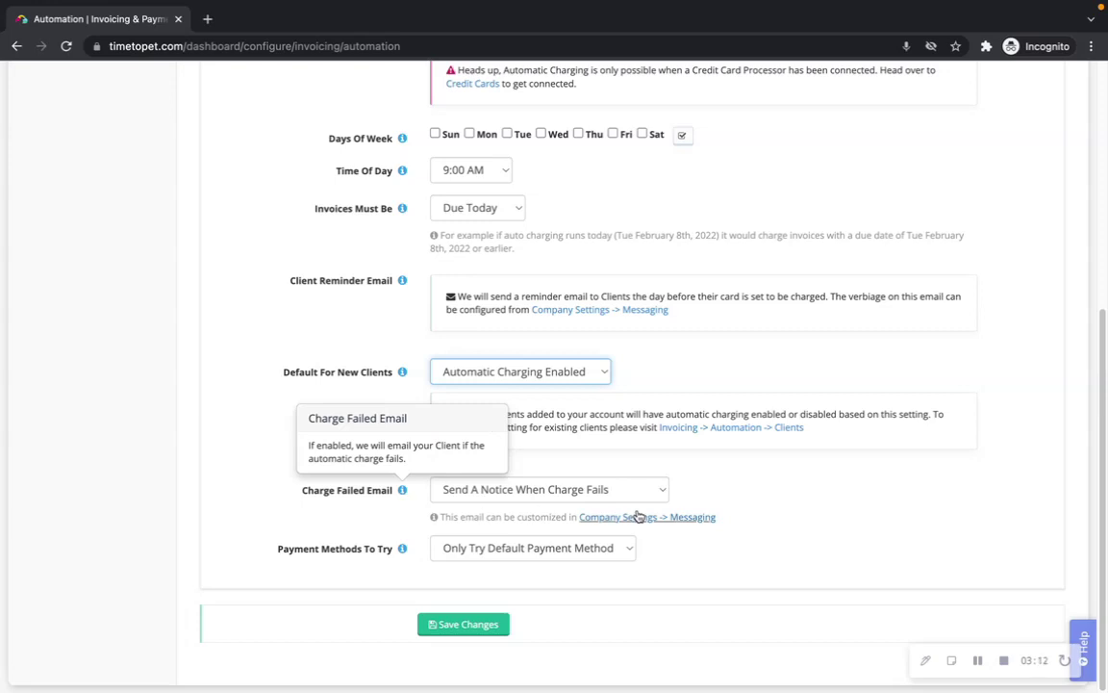
{"action": "left_click", "coordinate": [611, 491]}
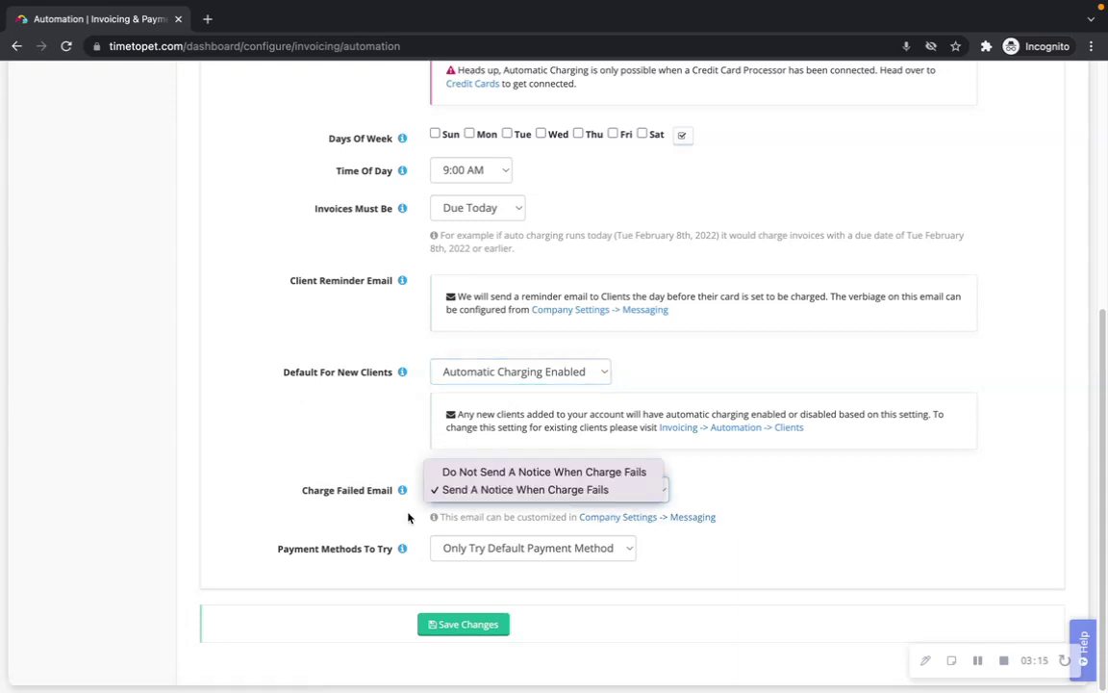
{"action": "left_click", "coordinate": [333, 478]}
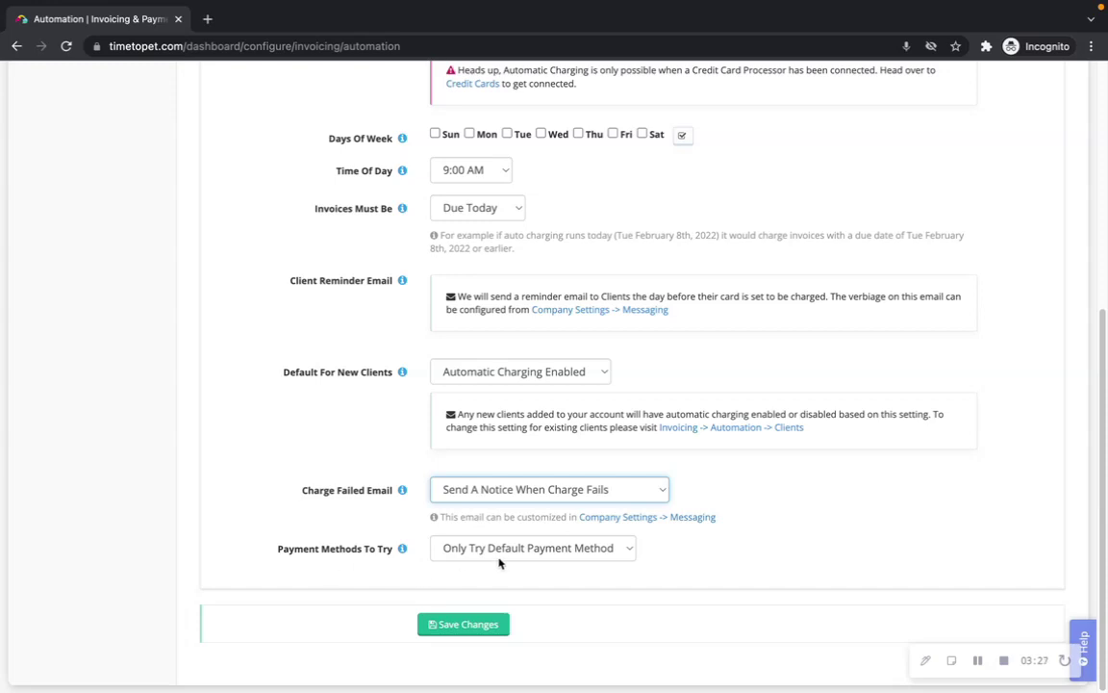
{"action": "left_click", "coordinate": [530, 549]}
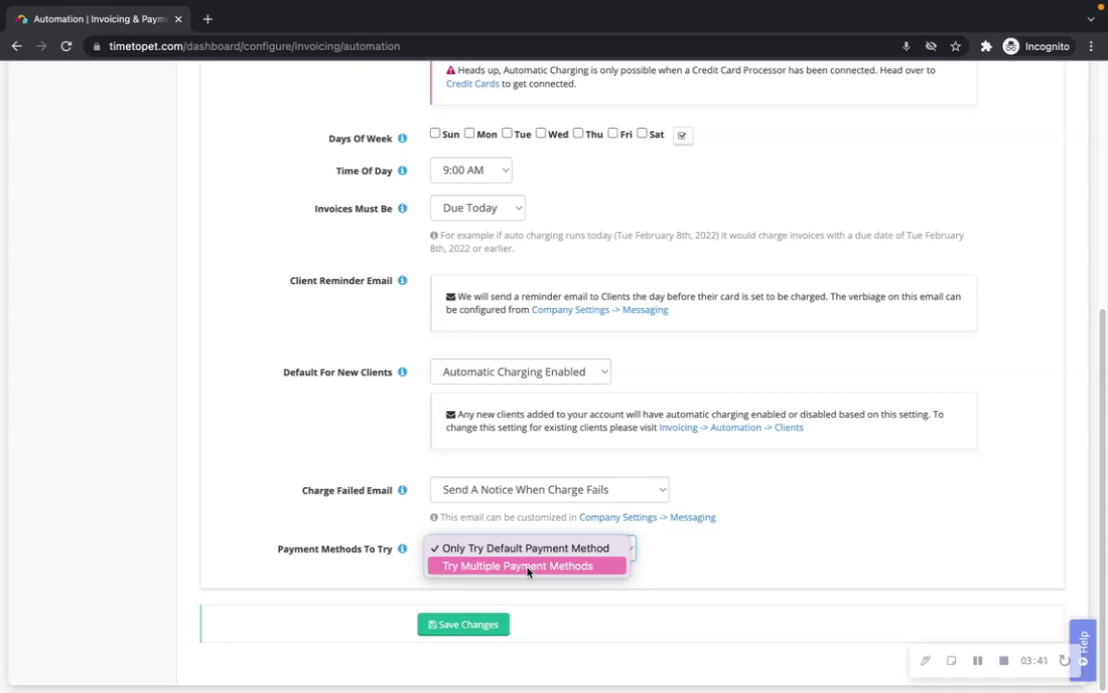
{"action": "left_click", "coordinate": [679, 548]}
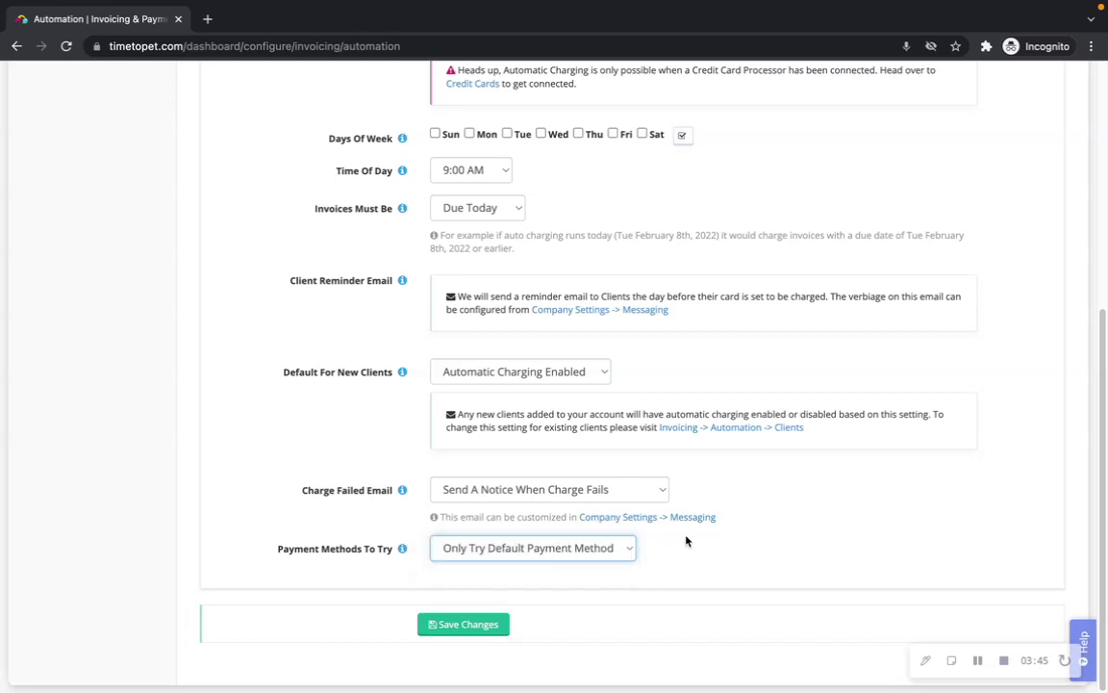